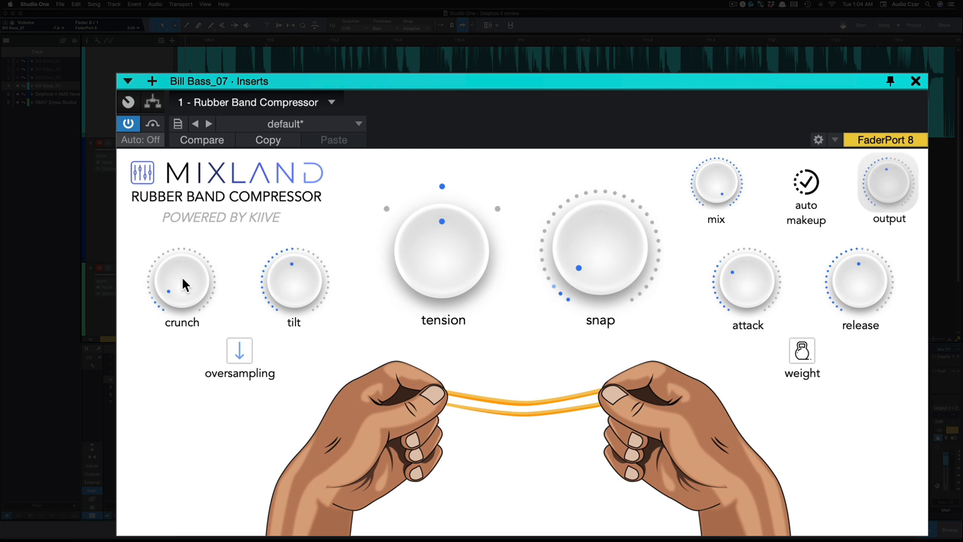
- Raise the bass compressor's crunch slightly and sweep its tilt up and down, leaving the tilt near centre
{"action": "left_click_drag", "start_coordinate": [180, 280], "coordinate": [159, 252]}
{"action": "left_click_drag", "start_coordinate": [294, 280], "coordinate": [296, 278]}
{"action": "left_click_drag", "start_coordinate": [290, 218], "coordinate": [290, 196]}
{"action": "left_click_drag", "start_coordinate": [290, 279], "coordinate": [291, 344]}
{"action": "left_click_drag", "start_coordinate": [278, 211], "coordinate": [278, 199]}
{"action": "left_click_drag", "start_coordinate": [300, 284], "coordinate": [299, 285]}
- Try the bass compressor's highest tension position, reset the crunch to minimum and return the tension to the middle position
{"action": "left_click_drag", "start_coordinate": [436, 253], "coordinate": [437, 201]}
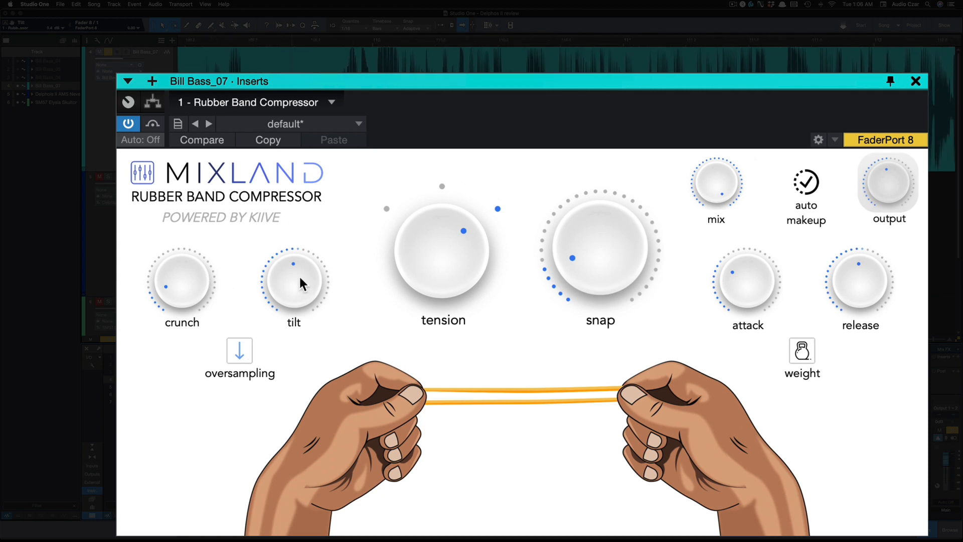
{"action": "left_click_drag", "start_coordinate": [181, 294], "coordinate": [189, 341]}
{"action": "left_click_drag", "start_coordinate": [462, 260], "coordinate": [460, 297]}
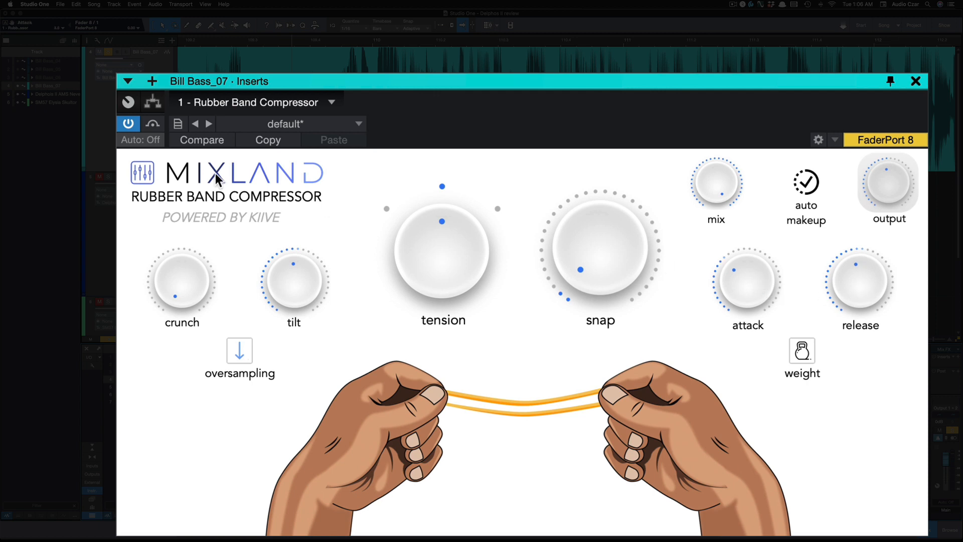
- Bypass and re-enable the compressor to compare the bass sound, and raise the snap slightly
{"action": "left_click", "coordinate": [129, 124]}
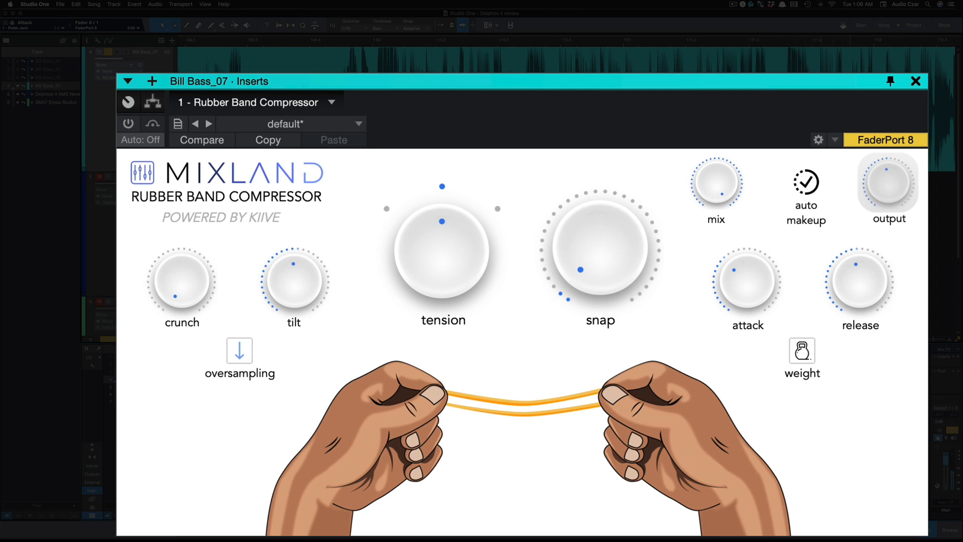
{"action": "key", "text": "w"}
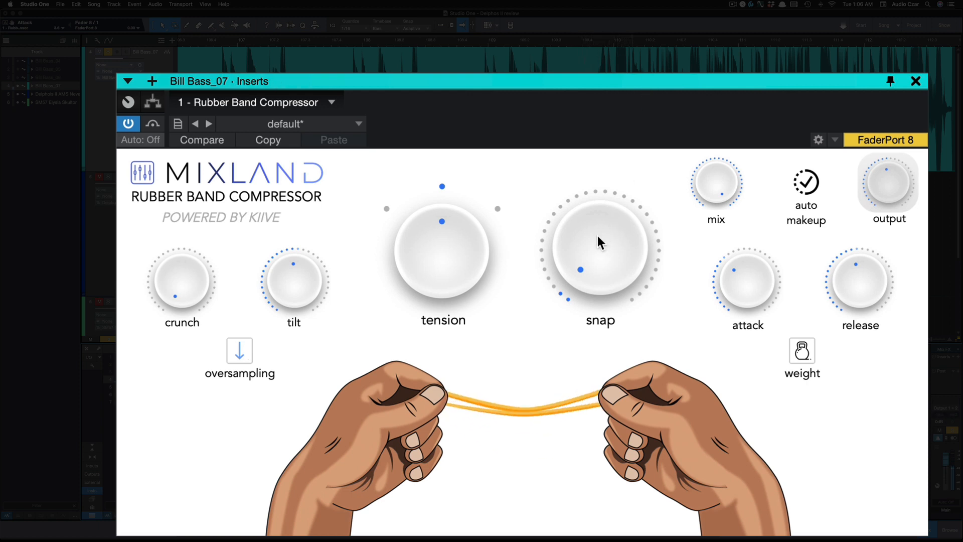
{"action": "mouse_move", "coordinate": [597, 235]}
{"action": "left_mouse_down"}
{"action": "mouse_move", "coordinate": [600, 223]}
{"action": "mouse_move", "coordinate": [591, 246]}
{"action": "left_mouse_up"}
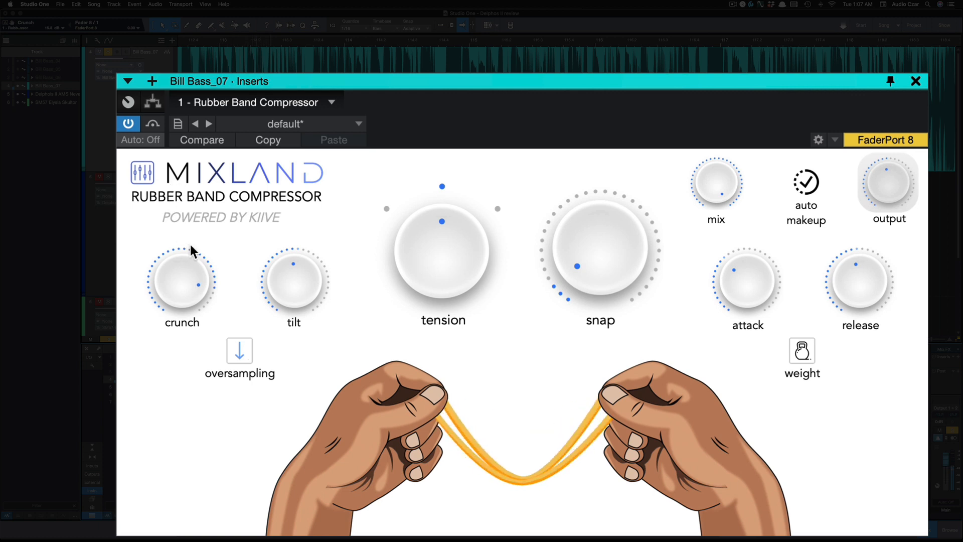
- Turn the bass compressor's crunch all the way down to minimum
{"action": "left_click_drag", "start_coordinate": [185, 263], "coordinate": [183, 326]}
{"action": "left_click_drag", "start_coordinate": [175, 361], "coordinate": [174, 392]}
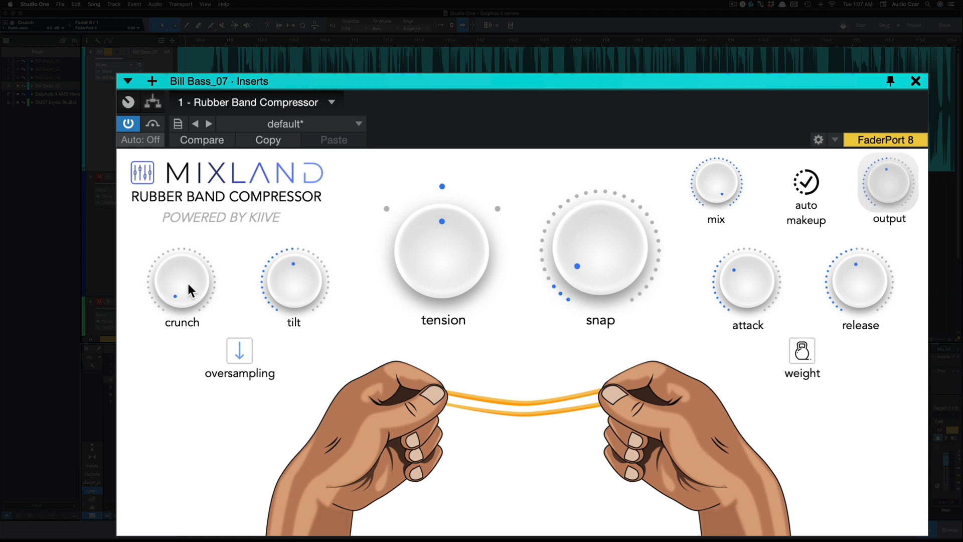
- Audition the bass at low, middle and high tension with slightly more snap, settle on the middle position and stop playback
{"action": "left_click_drag", "start_coordinate": [429, 267], "coordinate": [427, 318]}
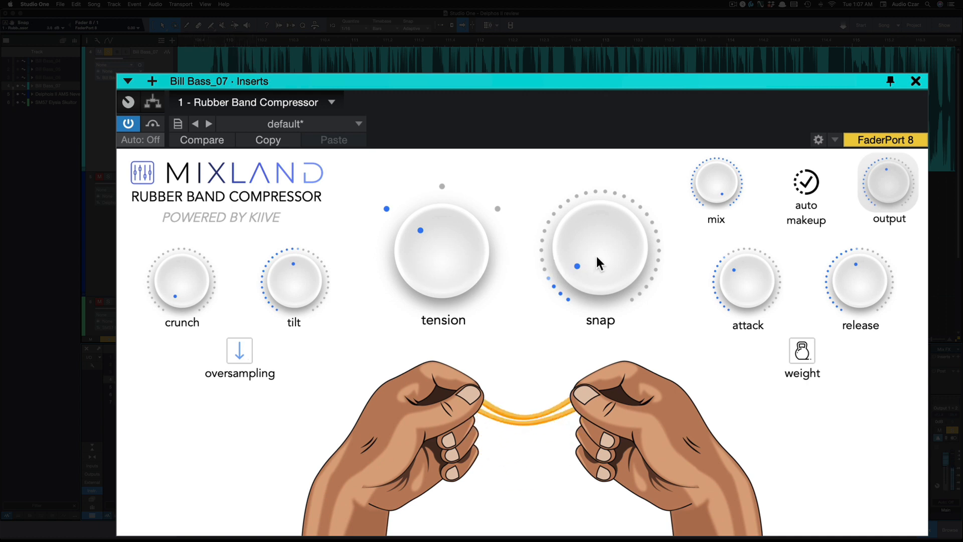
{"action": "left_click_drag", "start_coordinate": [596, 261], "coordinate": [597, 256]}
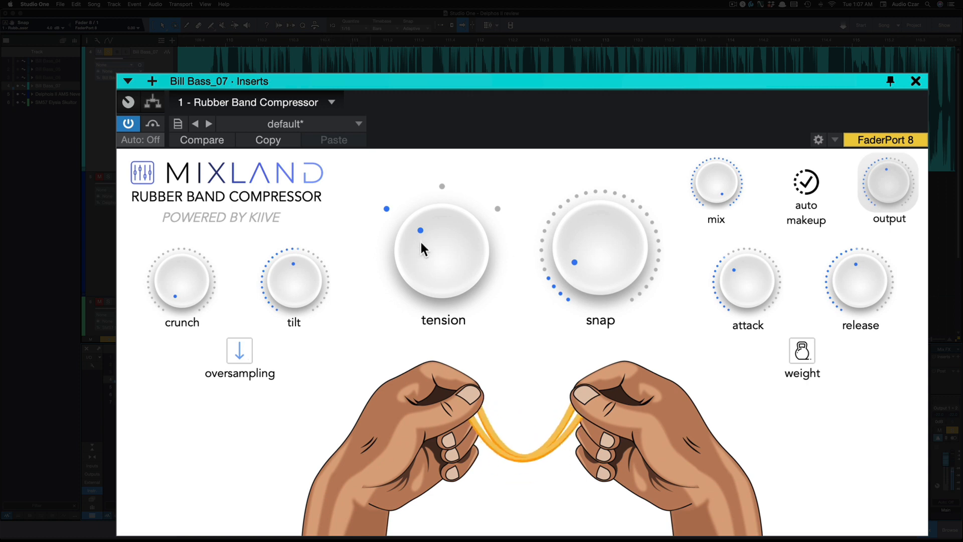
{"action": "left_click_drag", "start_coordinate": [423, 245], "coordinate": [430, 224]}
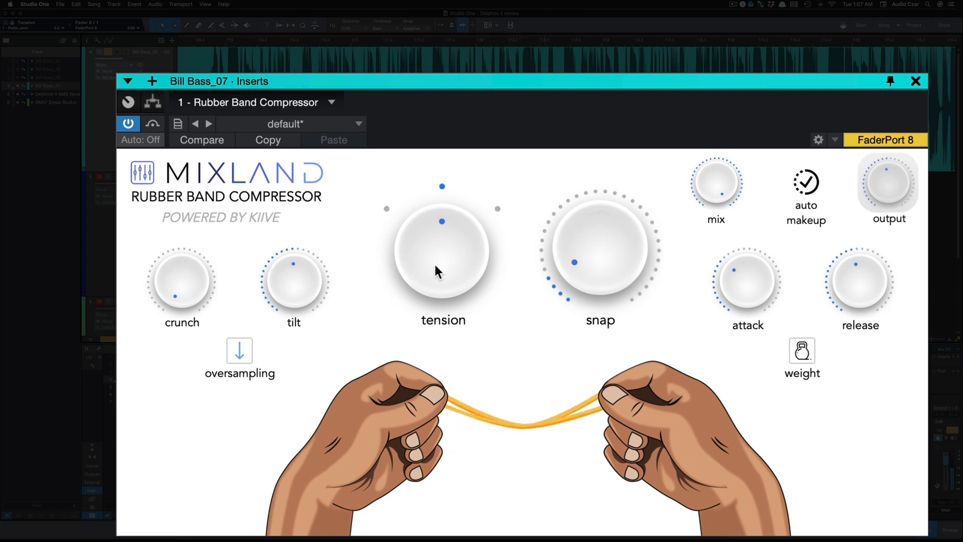
{"action": "left_click_drag", "start_coordinate": [451, 231], "coordinate": [462, 207]}
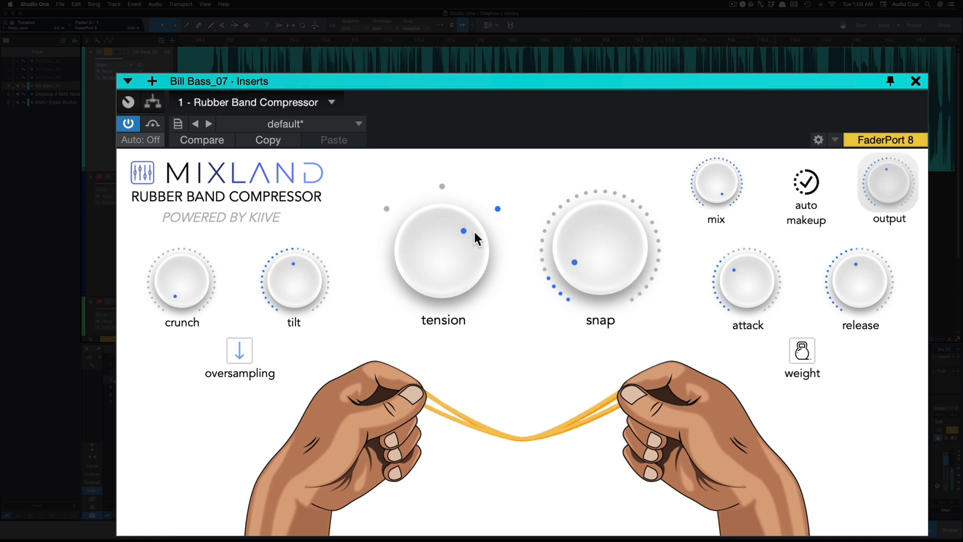
{"action": "left_click_drag", "start_coordinate": [463, 246], "coordinate": [457, 269]}
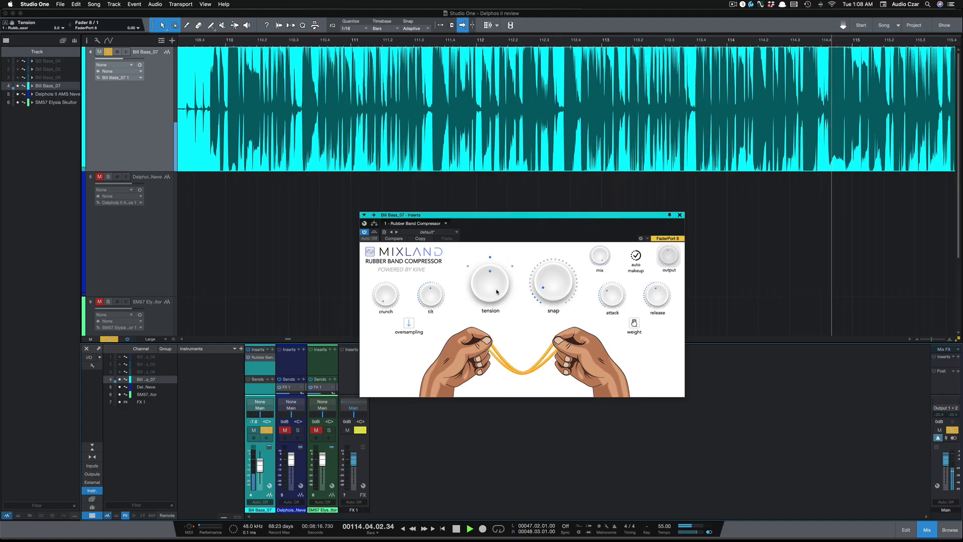
{"action": "key", "text": "space"}
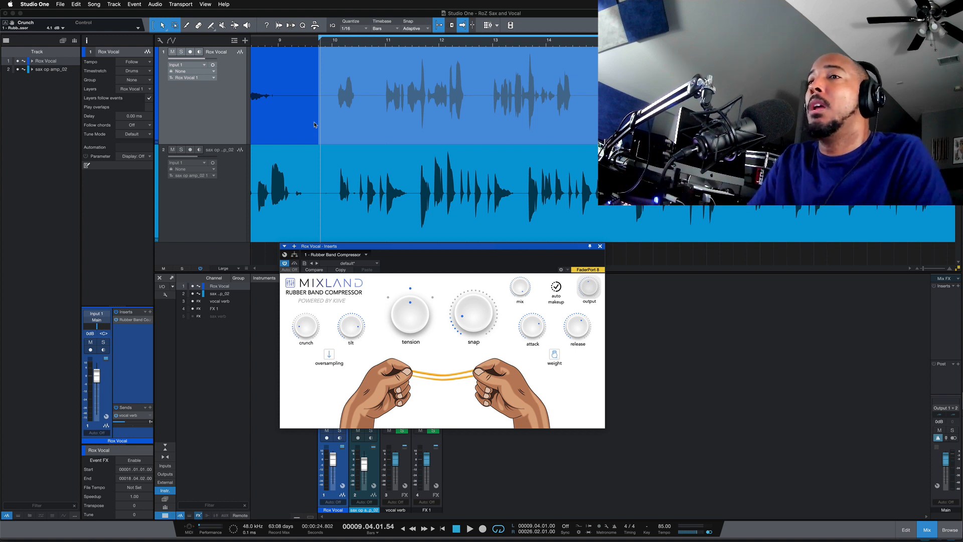
- Bypass the compressor on the Rox Vocal track and play the vocal passage from bar 9 without it
{"action": "left_click", "coordinate": [285, 263]}
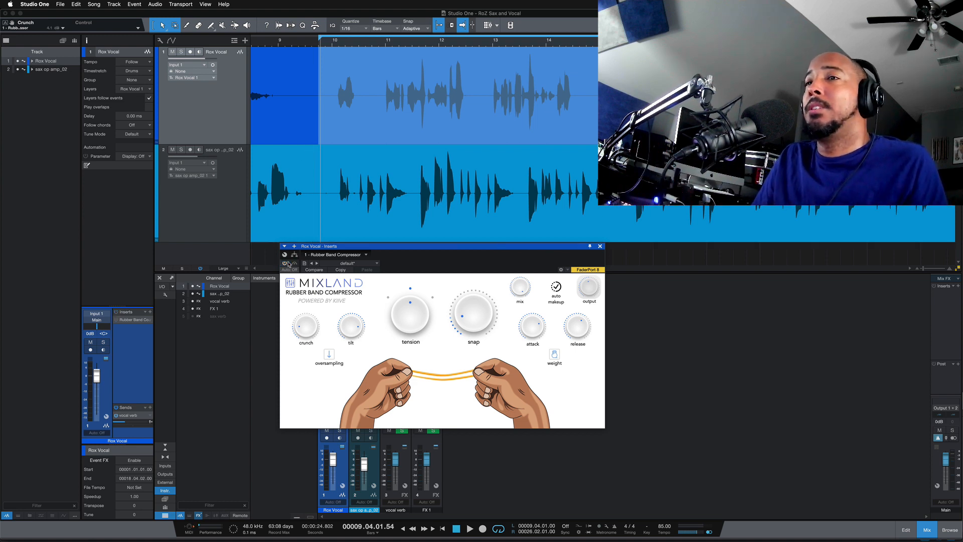
{"action": "key", "text": "space"}
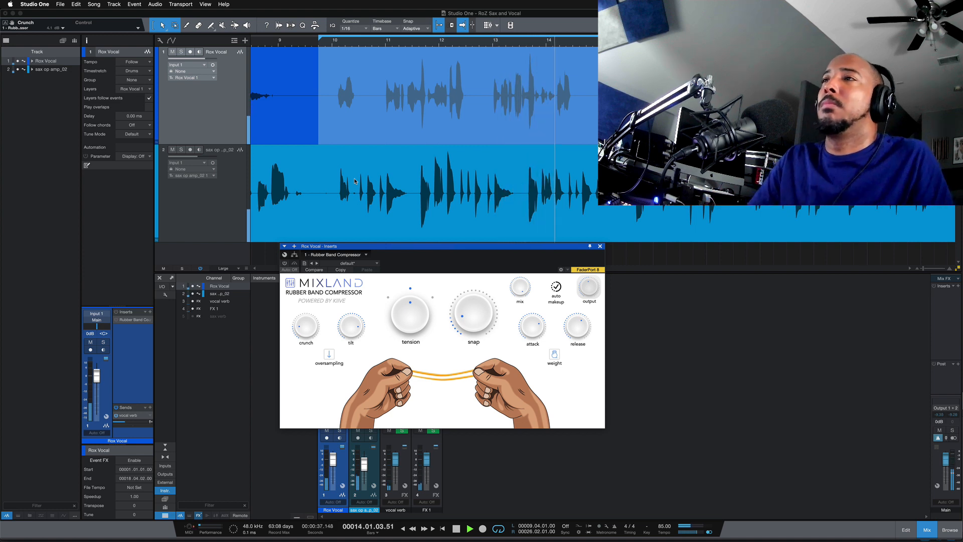
{"action": "key", "text": "space"}
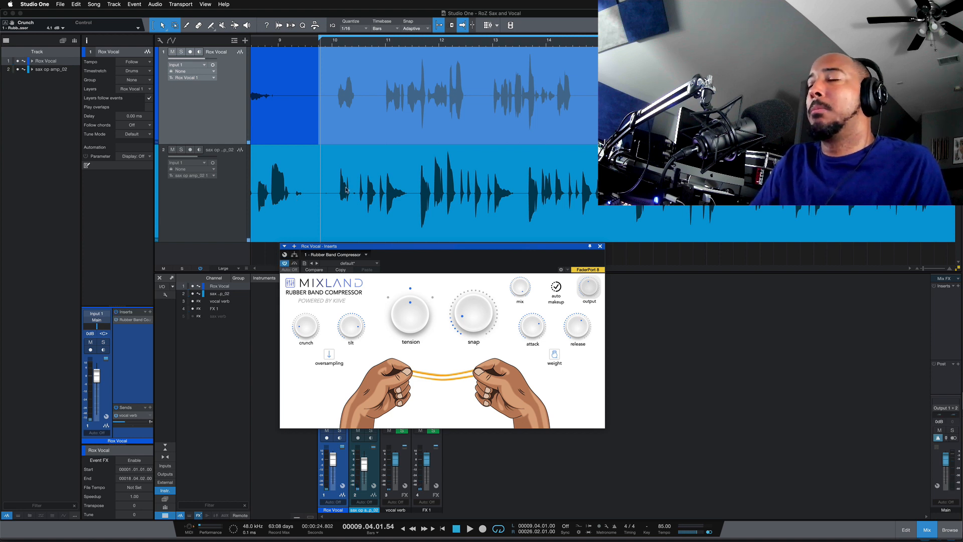
- Play the same Rox Vocal passage from bar 9 with the compressor active
{"action": "key", "text": "space"}
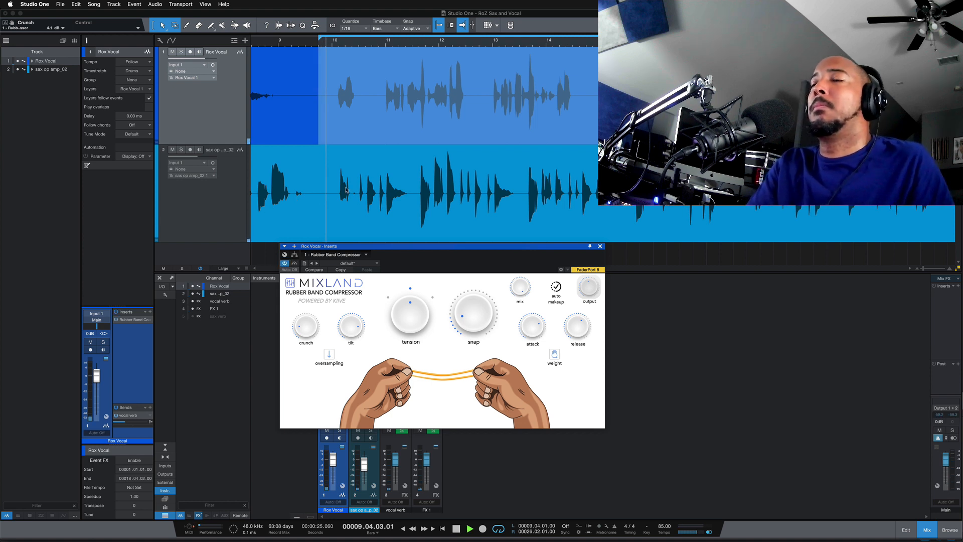
{"action": "key", "text": "space"}
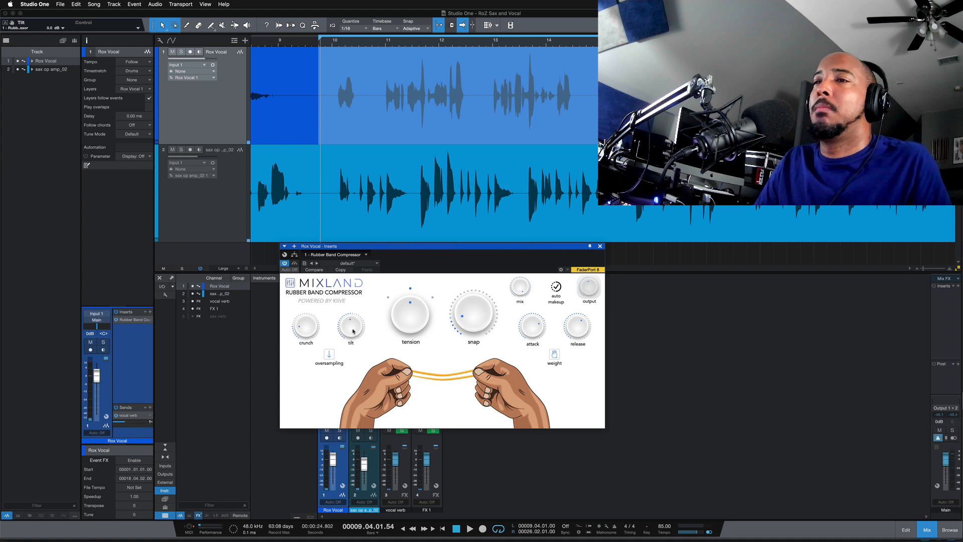
{"action": "key", "text": "space"}
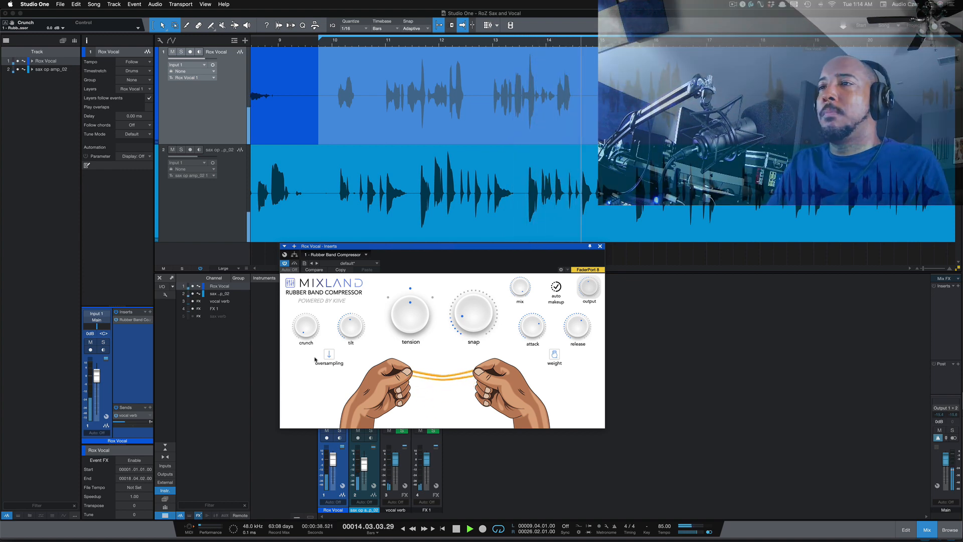
{"action": "key", "text": "space"}
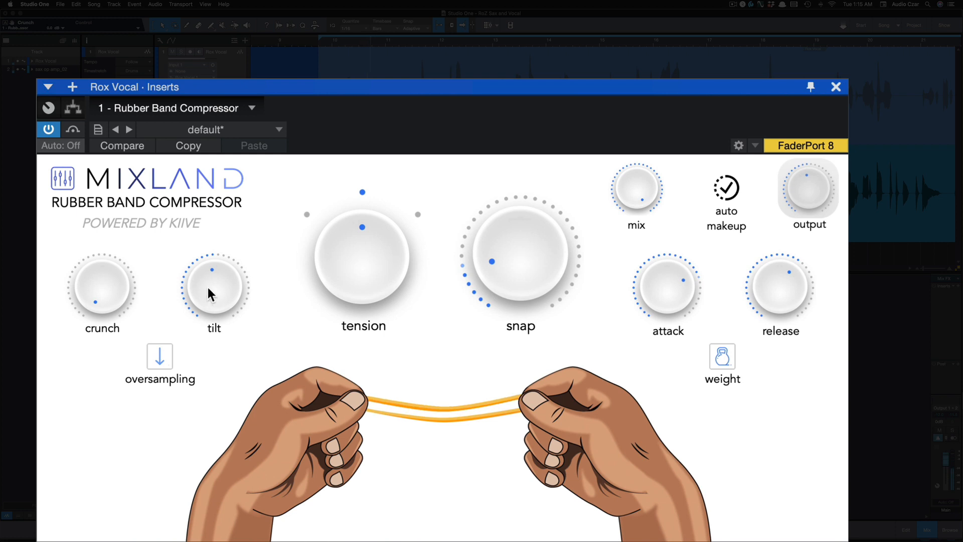
- Audition the vocal compressor's tilt at minimum, centre and low settings, and leave it turned well above centre
{"action": "left_click_drag", "start_coordinate": [205, 300], "coordinate": [204, 370]}
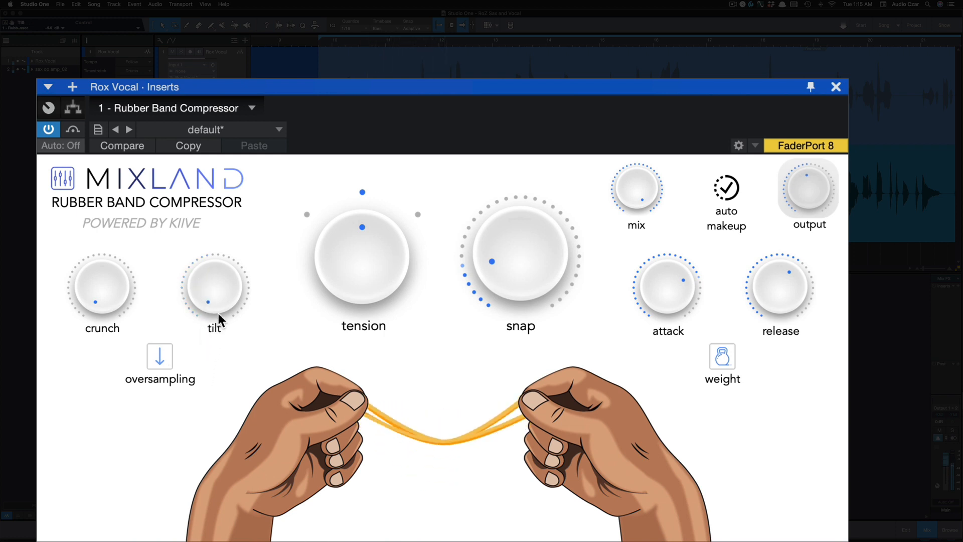
{"action": "double_click", "coordinate": [207, 286]}
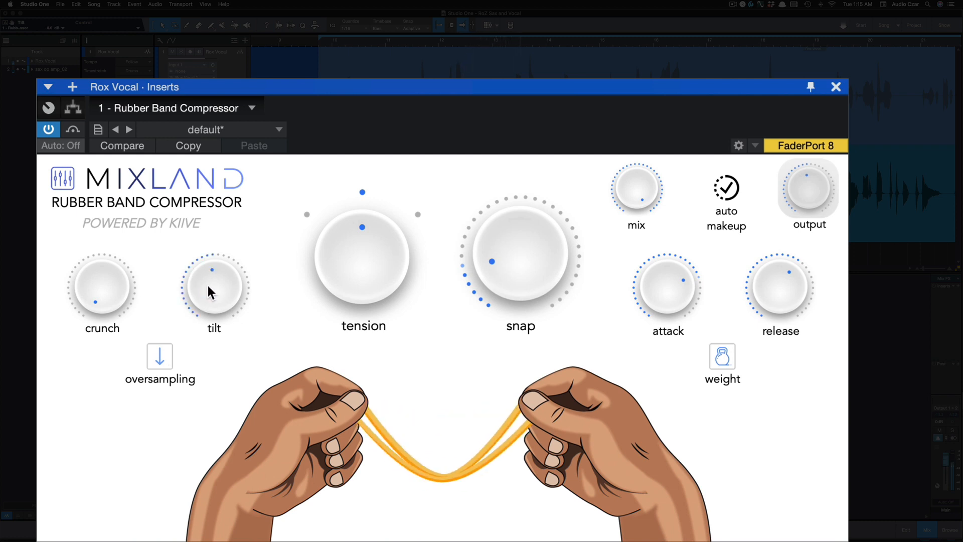
{"action": "left_click_drag", "start_coordinate": [208, 285], "coordinate": [216, 257]}
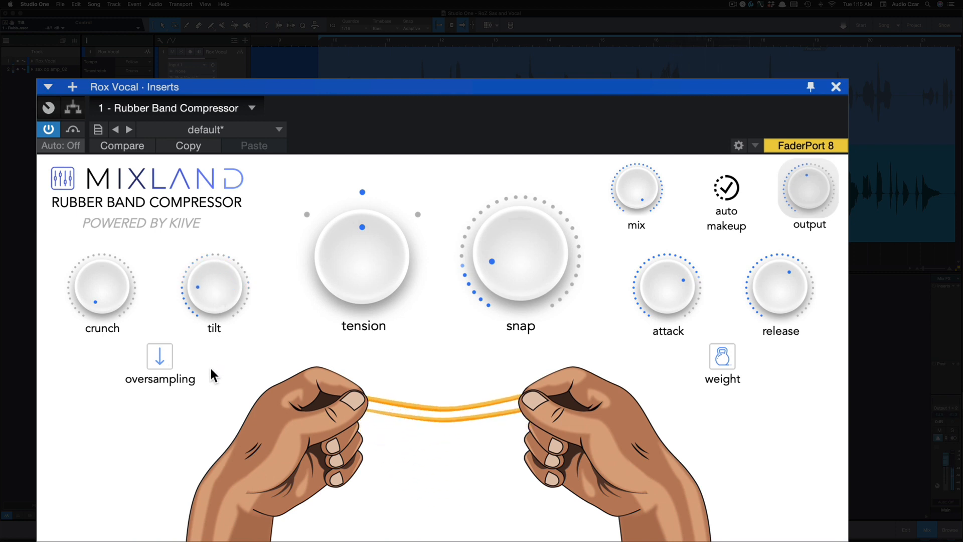
{"action": "mouse_move", "coordinate": [210, 303]}
{"action": "left_mouse_down"}
{"action": "mouse_move", "coordinate": [206, 192]}
{"action": "mouse_move", "coordinate": [201, 293]}
{"action": "left_mouse_up"}
- Switch the vocal compressor's tension between its lowest and middle positions to compare them, finishing on the middle
{"action": "left_click_drag", "start_coordinate": [350, 263], "coordinate": [337, 312]}
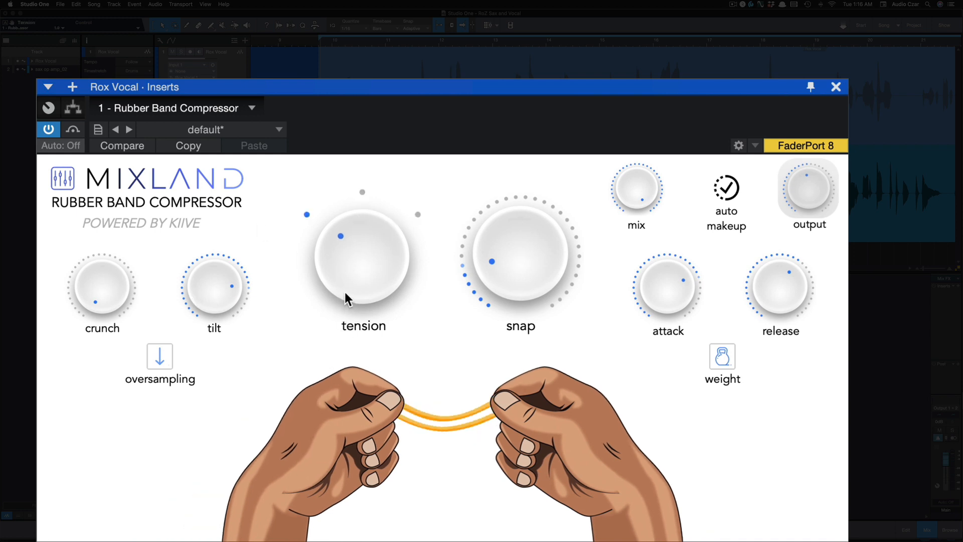
{"action": "left_click", "coordinate": [362, 269]}
{"action": "left_click", "coordinate": [362, 269]}
{"action": "left_click", "coordinate": [362, 268]}
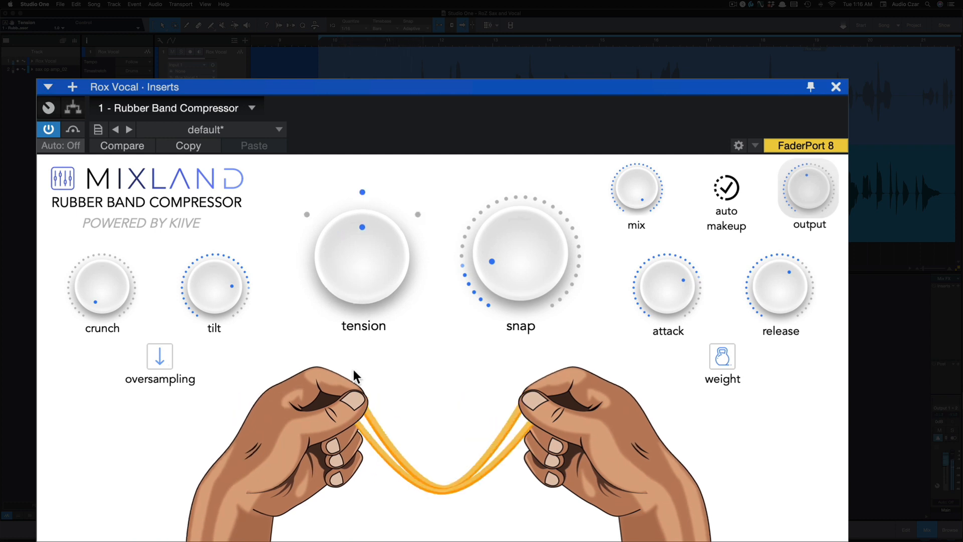
{"action": "left_click", "coordinate": [362, 269]}
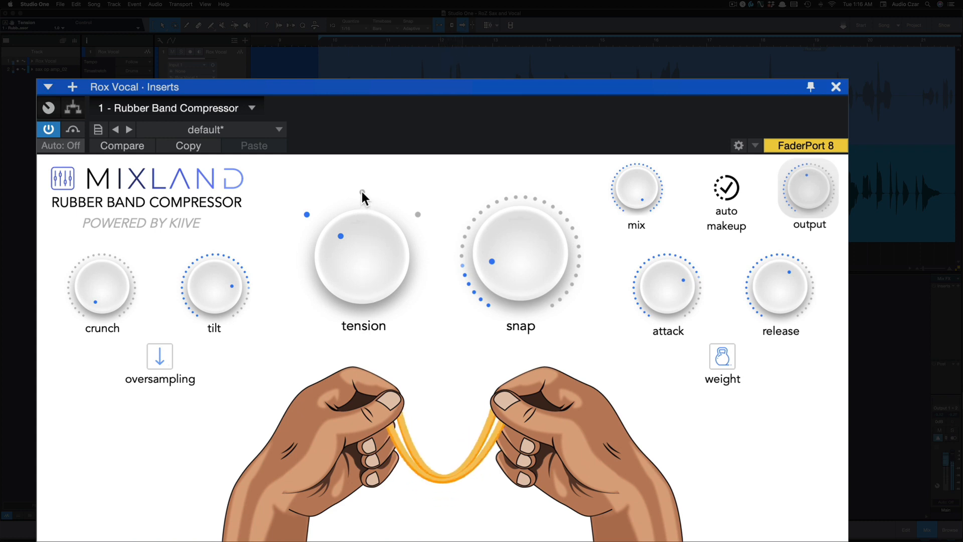
{"action": "left_click", "coordinate": [371, 226]}
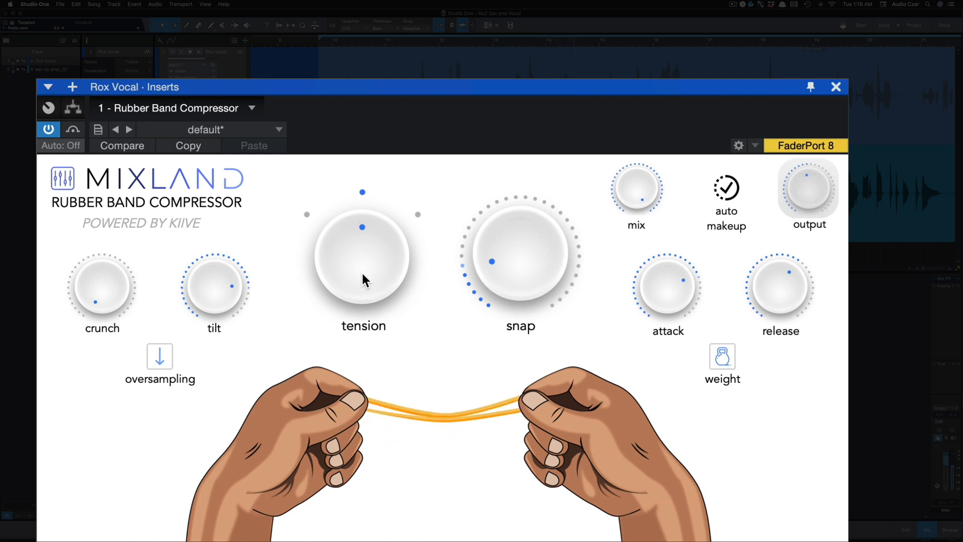
- Switch the vocal compressor's tension between its highest and middle positions to compare them, finishing on the middle
{"action": "left_click", "coordinate": [365, 205]}
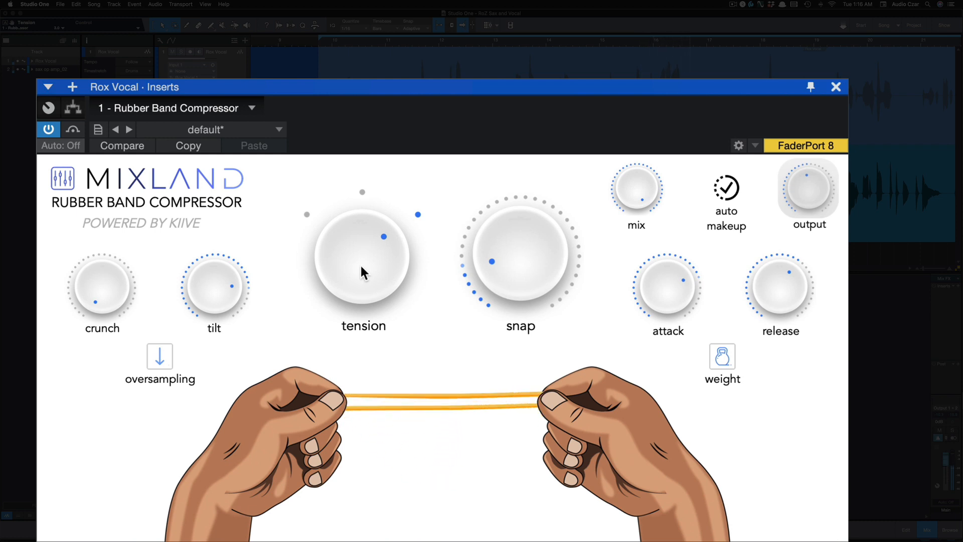
{"action": "left_click_drag", "start_coordinate": [359, 272], "coordinate": [358, 290]}
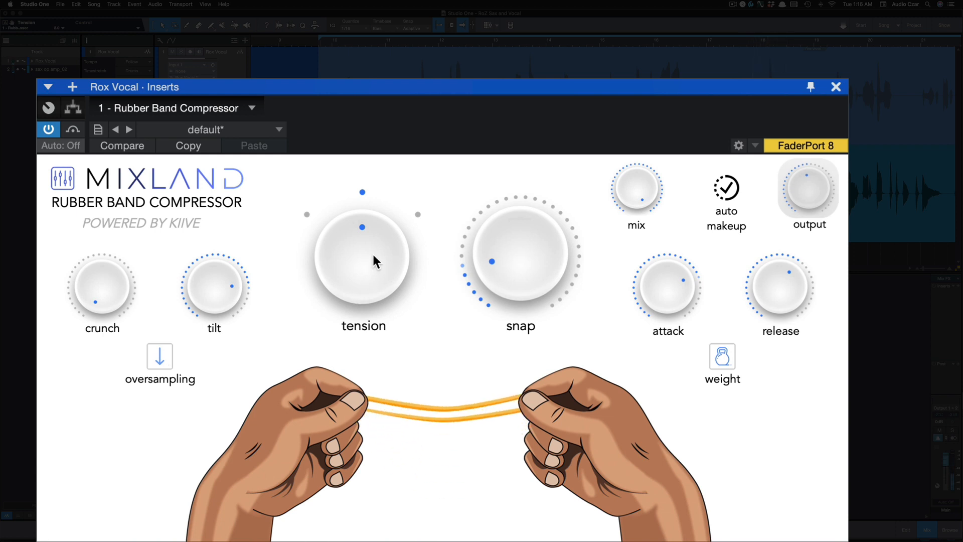
{"action": "left_click_drag", "start_coordinate": [371, 264], "coordinate": [383, 228]}
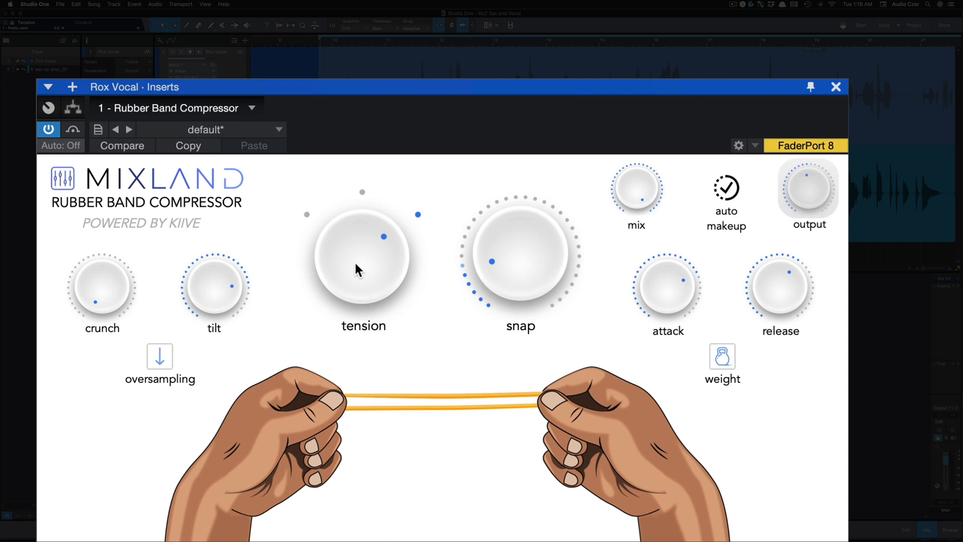
{"action": "left_click_drag", "start_coordinate": [355, 262], "coordinate": [361, 301]}
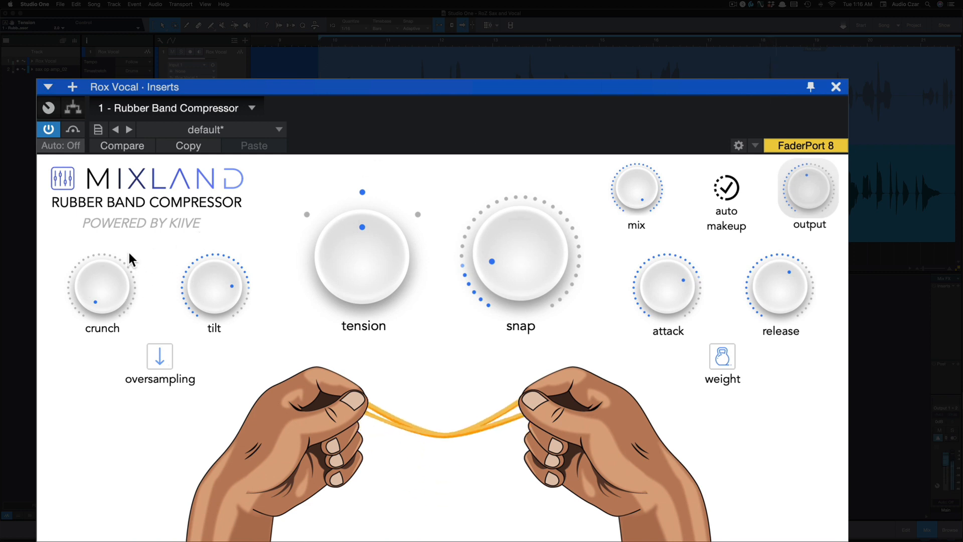
- Compare the vocal with raised and minimum crunch, and leave the crunch set slightly above minimum
{"action": "left_click", "coordinate": [102, 282]}
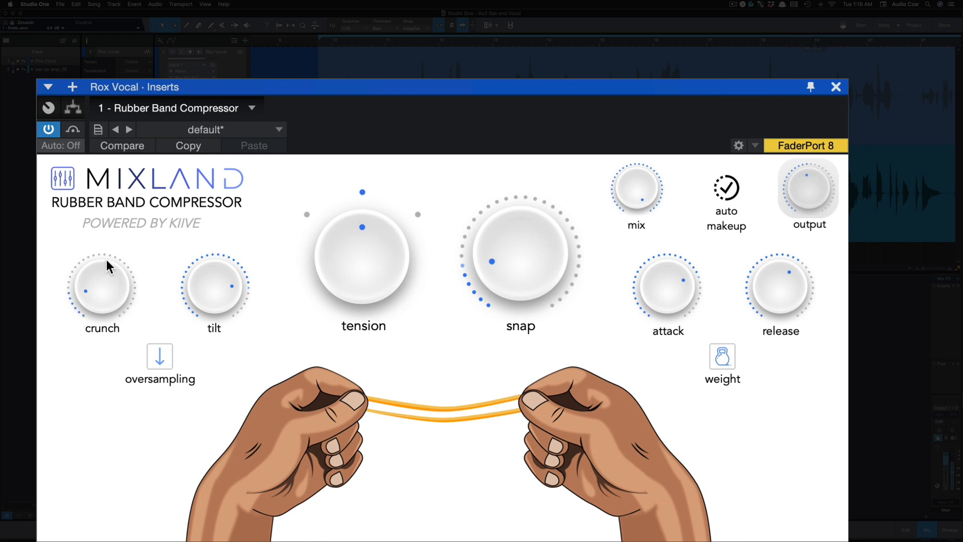
{"action": "left_click_drag", "start_coordinate": [107, 259], "coordinate": [107, 253]}
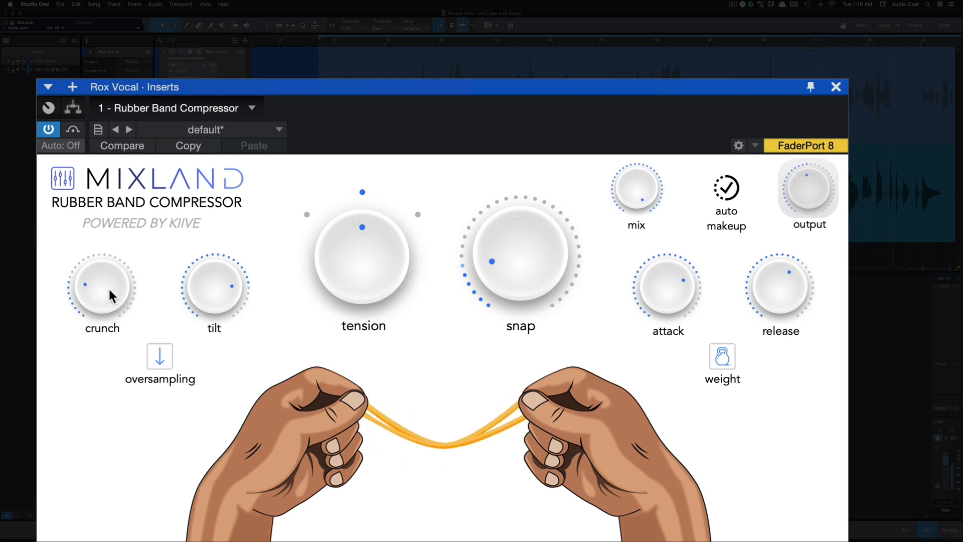
{"action": "left_click_drag", "start_coordinate": [109, 287], "coordinate": [105, 349]}
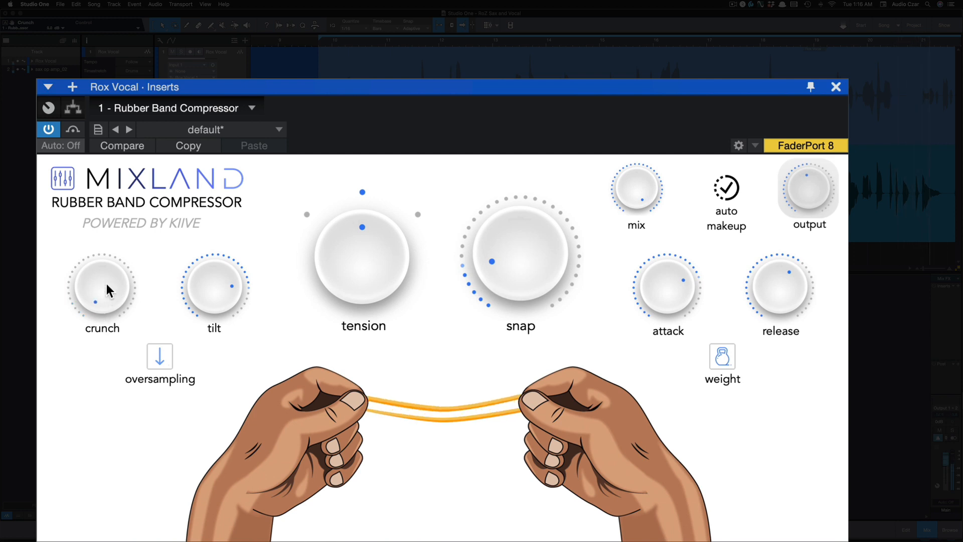
{"action": "left_click_drag", "start_coordinate": [106, 283], "coordinate": [89, 241]}
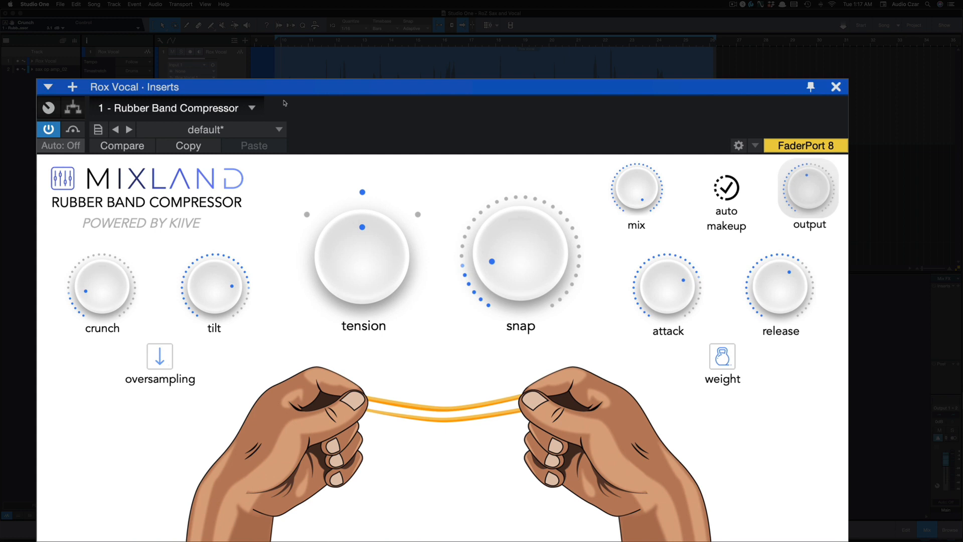
{"action": "key", "text": "e"}
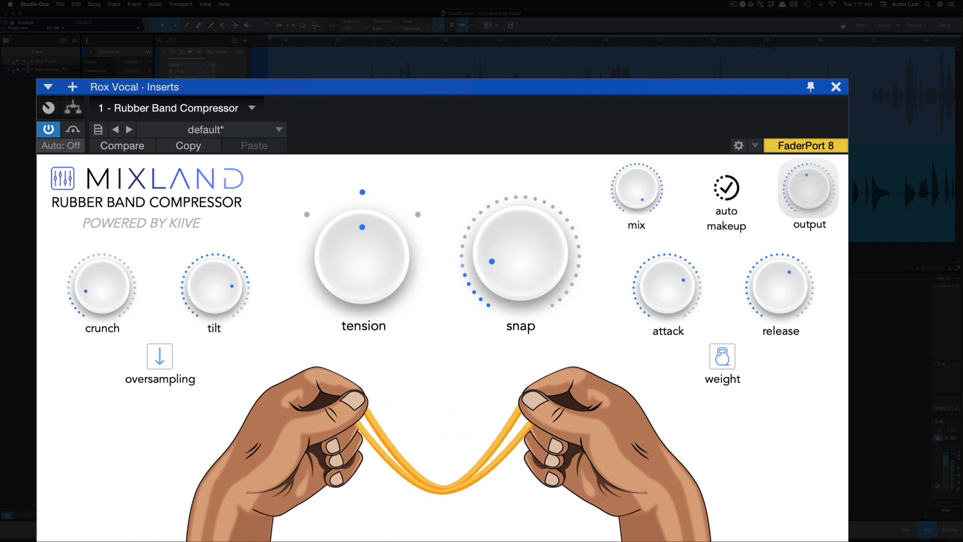
- Bypass and reactivate the Rubber Band Compressor repeatedly to compare the dry and processed vocal, leaving it active
{"action": "left_click", "coordinate": [49, 131]}
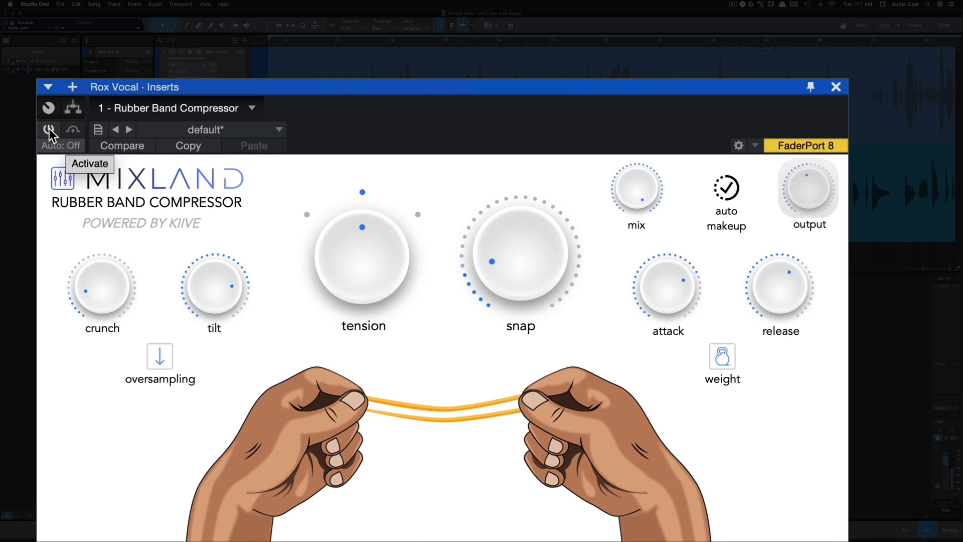
{"action": "left_click", "coordinate": [49, 130]}
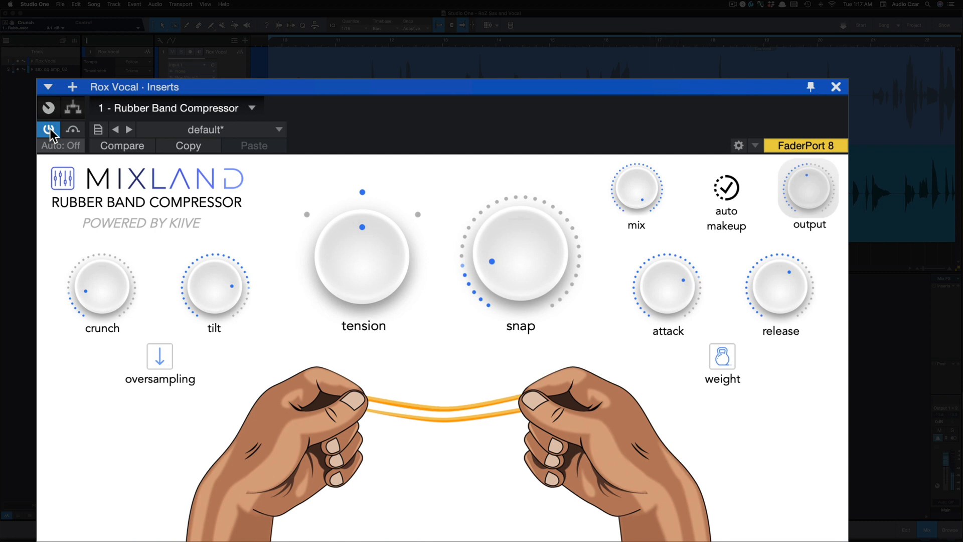
{"action": "left_click", "coordinate": [50, 130]}
{"action": "left_click", "coordinate": [50, 130]}
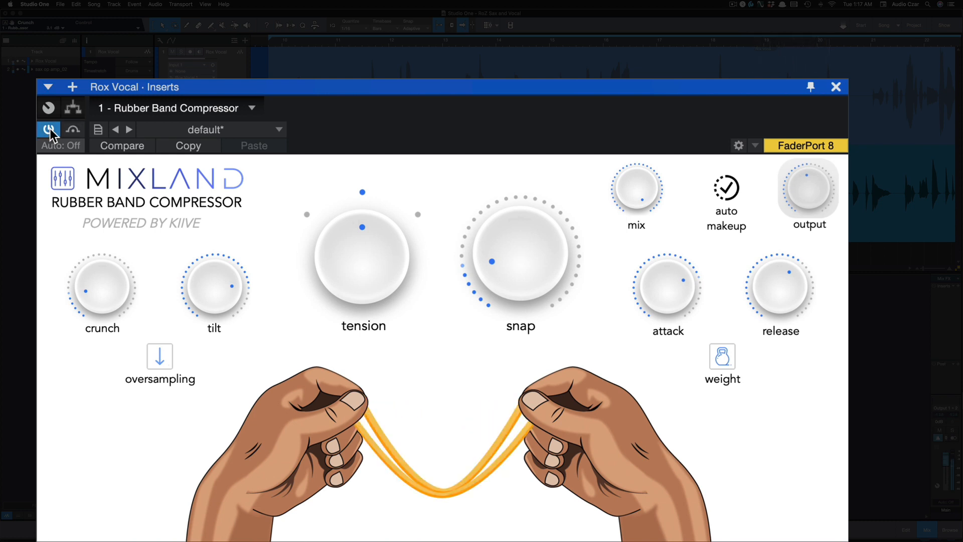
{"action": "left_click", "coordinate": [50, 129]}
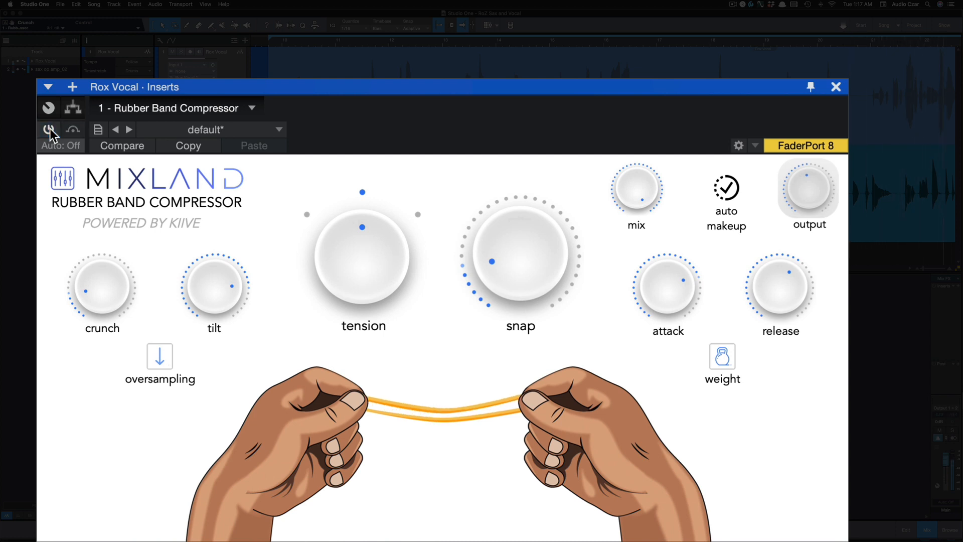
{"action": "left_click", "coordinate": [49, 131]}
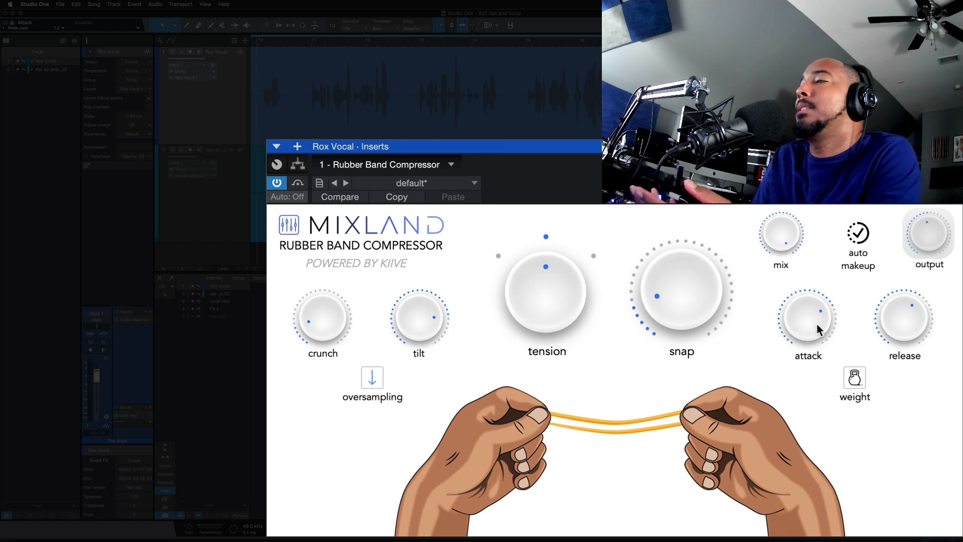
- Reduce the vocal compressor's attack slightly and turn its tilt down to just above centre
{"action": "mouse_move", "coordinate": [813, 322]}
{"action": "left_mouse_down"}
{"action": "mouse_move", "coordinate": [816, 334]}
{"action": "mouse_move", "coordinate": [796, 324]}
{"action": "mouse_move", "coordinate": [805, 329]}
{"action": "left_mouse_up"}
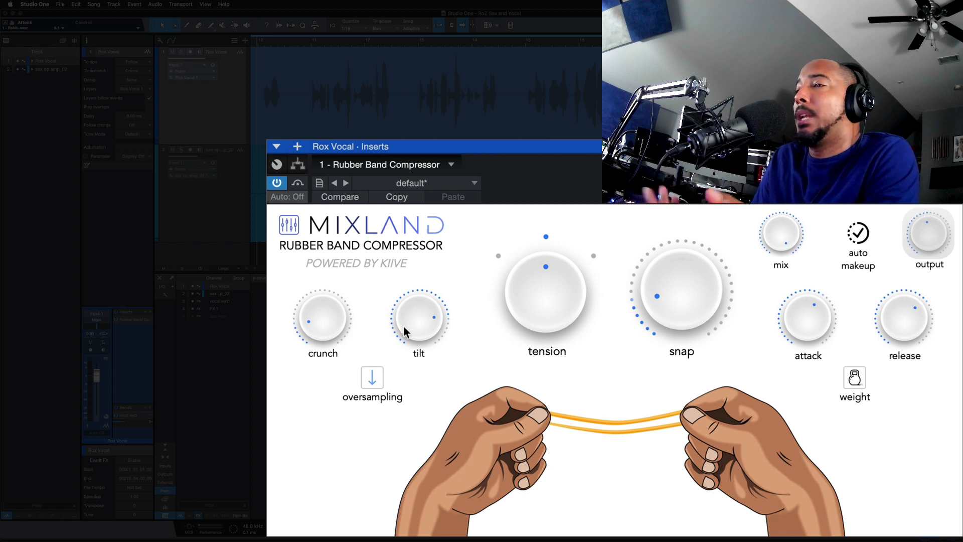
{"action": "left_click_drag", "start_coordinate": [415, 329], "coordinate": [393, 333]}
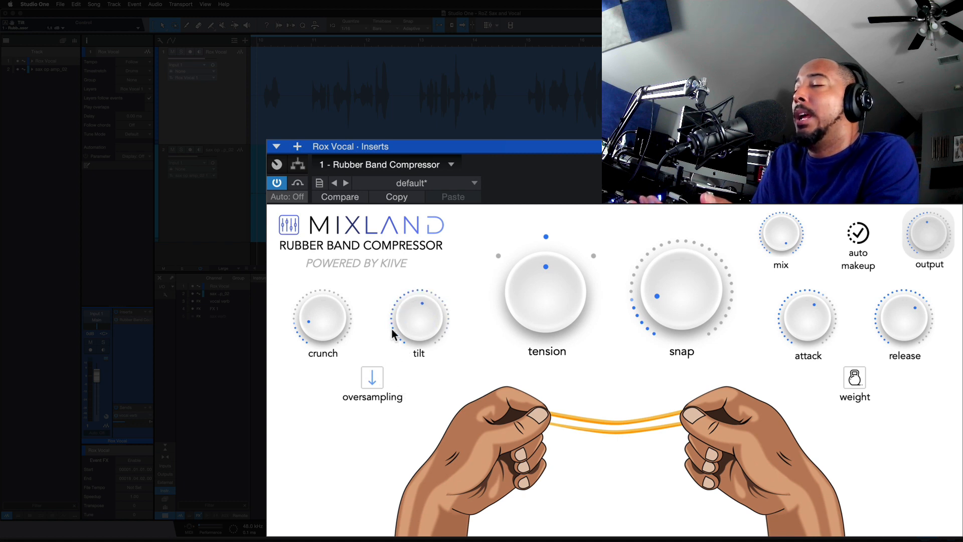